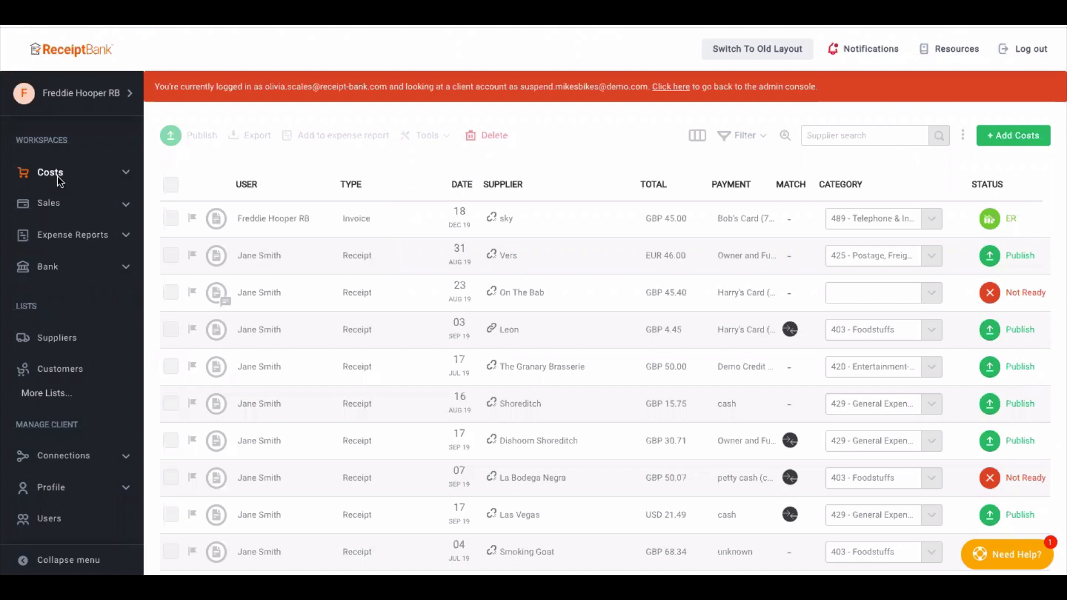
# - Open the sales upload form, view the multiple item PDFs option, and set the upload type to single item files and ZIP files
pyautogui.click(50, 204)
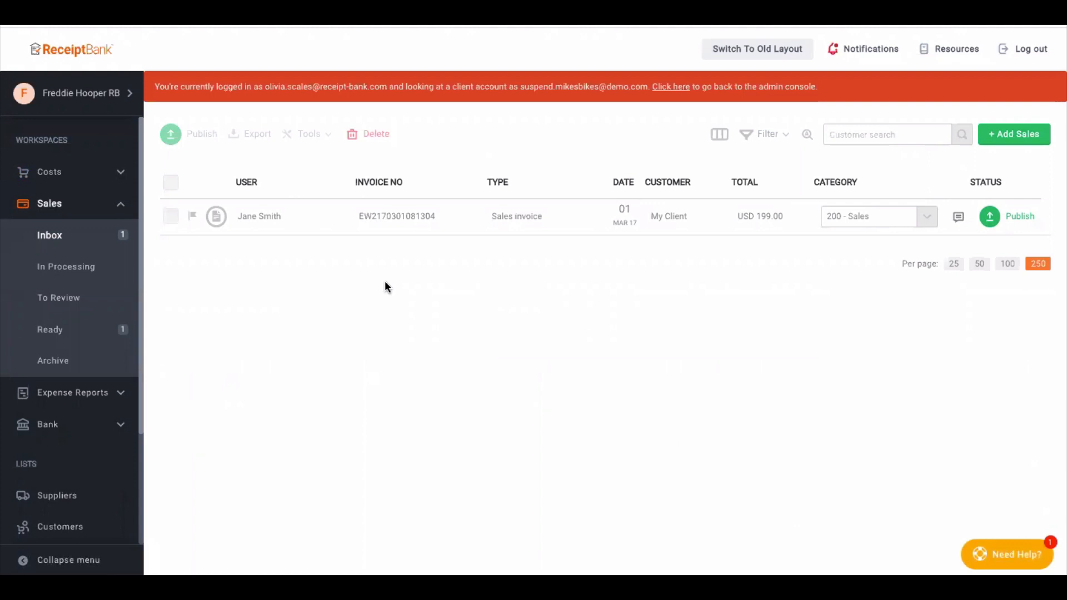
pyautogui.click(1028, 136)
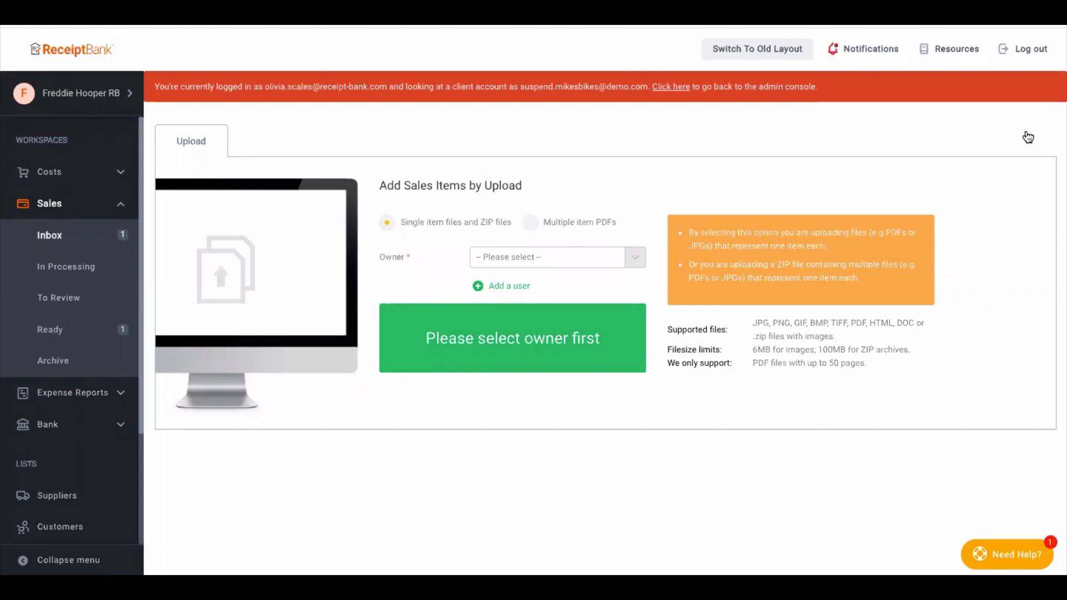
pyautogui.click(532, 224)
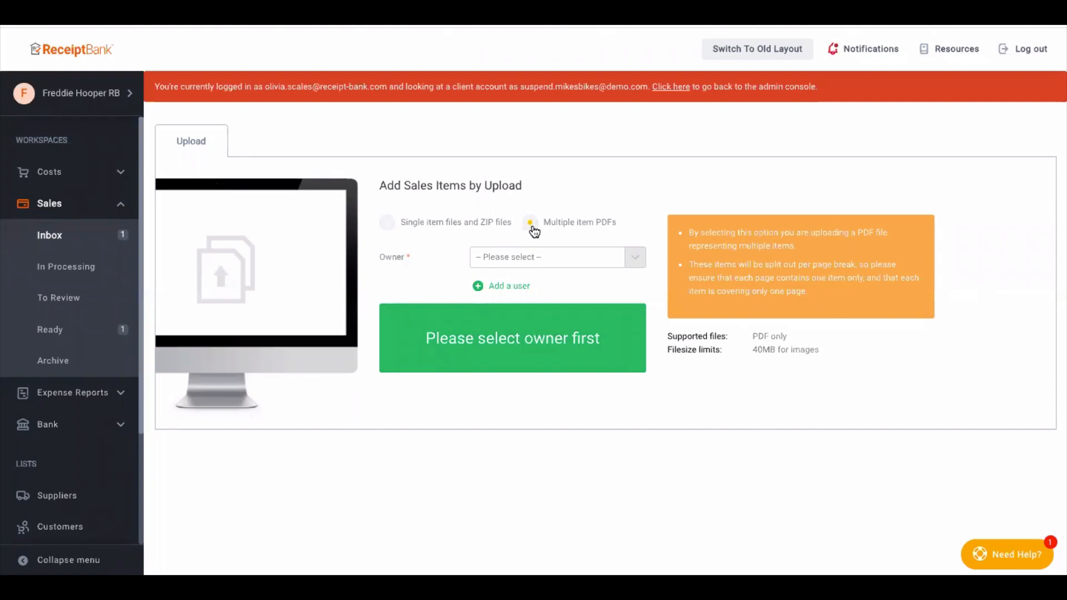
pyautogui.click(388, 223)
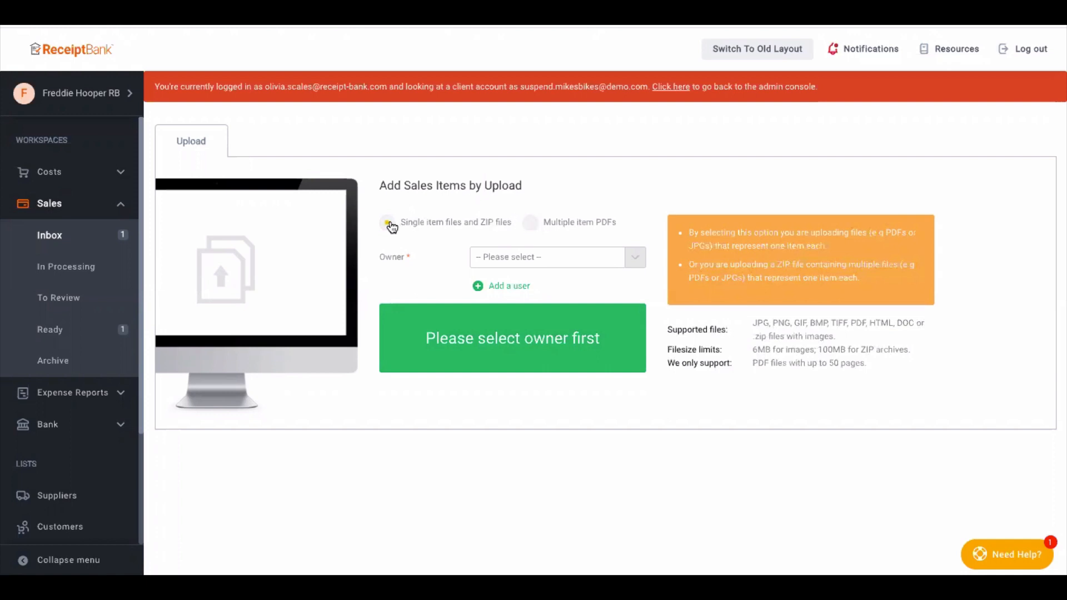
# - Select an existing user as the owner and upload New Client Invoice.pdf as a sales item
pyautogui.click(535, 259)
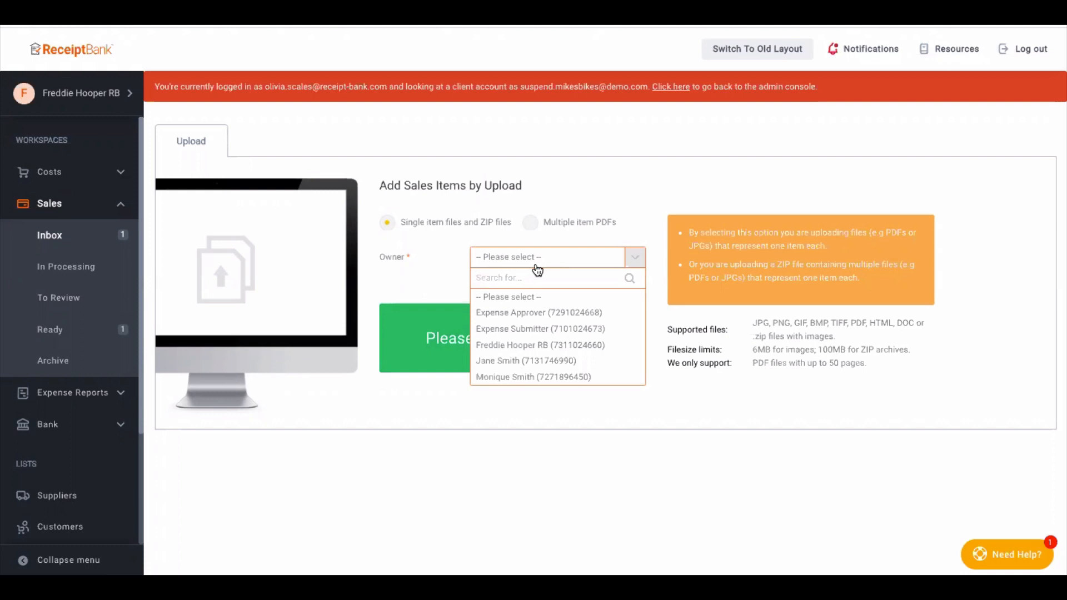
pyautogui.click(525, 362)
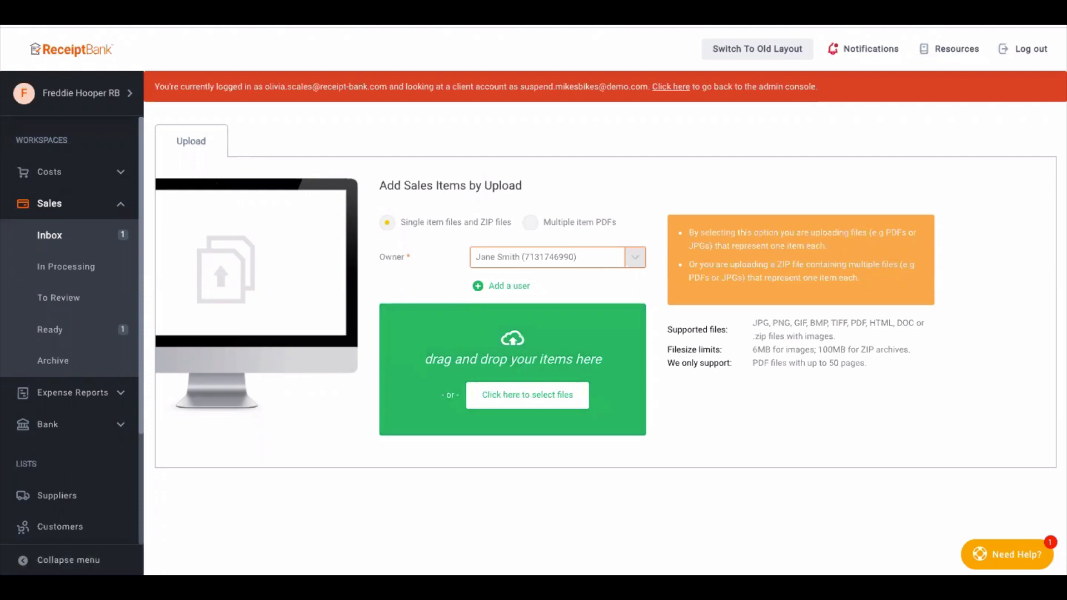
pyautogui.moveTo(404, 514); pyautogui.dragTo(493, 344)
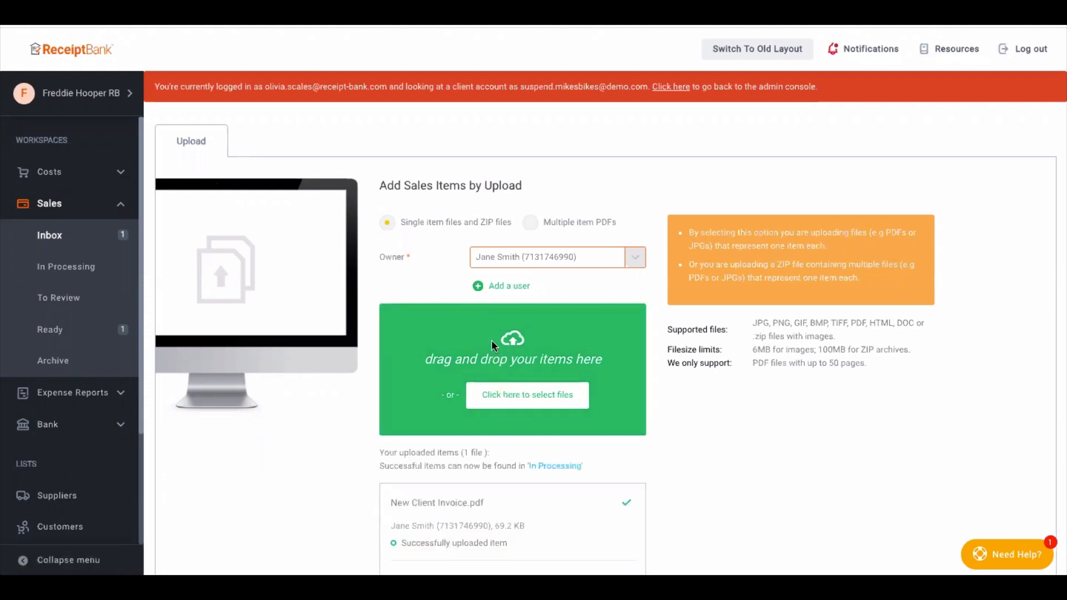
pyautogui.click(502, 397)
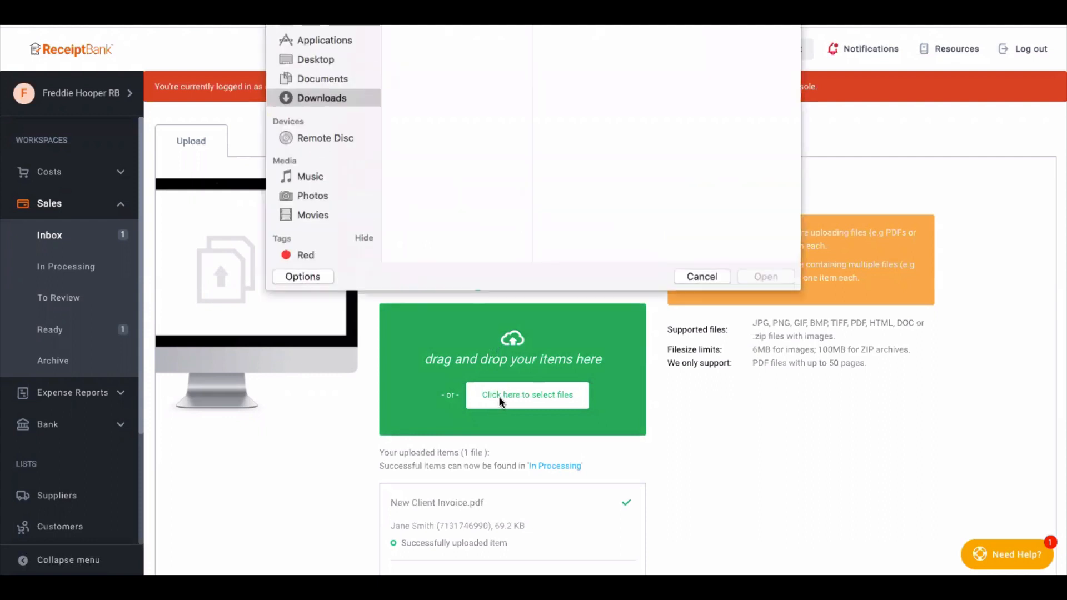
pyautogui.click(712, 275)
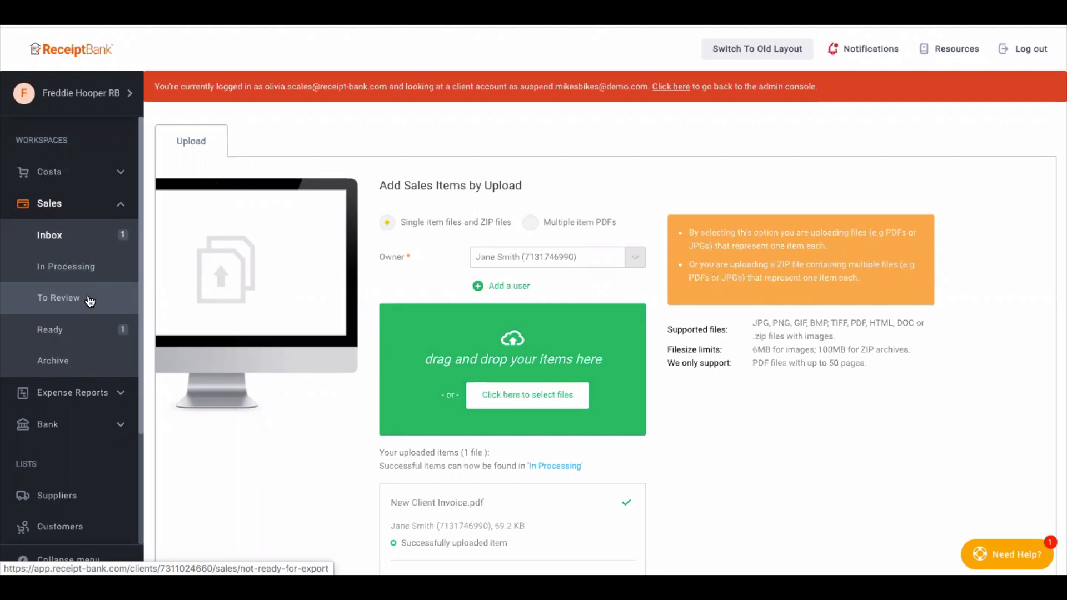
# - Open the sales invoice that is ready for publishing and set its customer to My Client
pyautogui.click(51, 333)
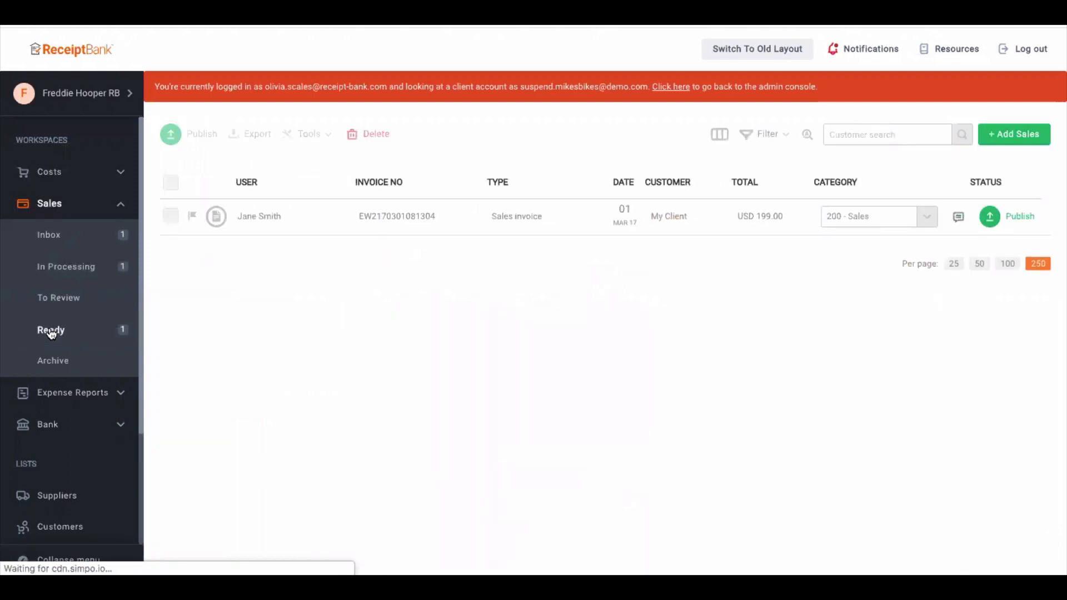
pyautogui.click(393, 218)
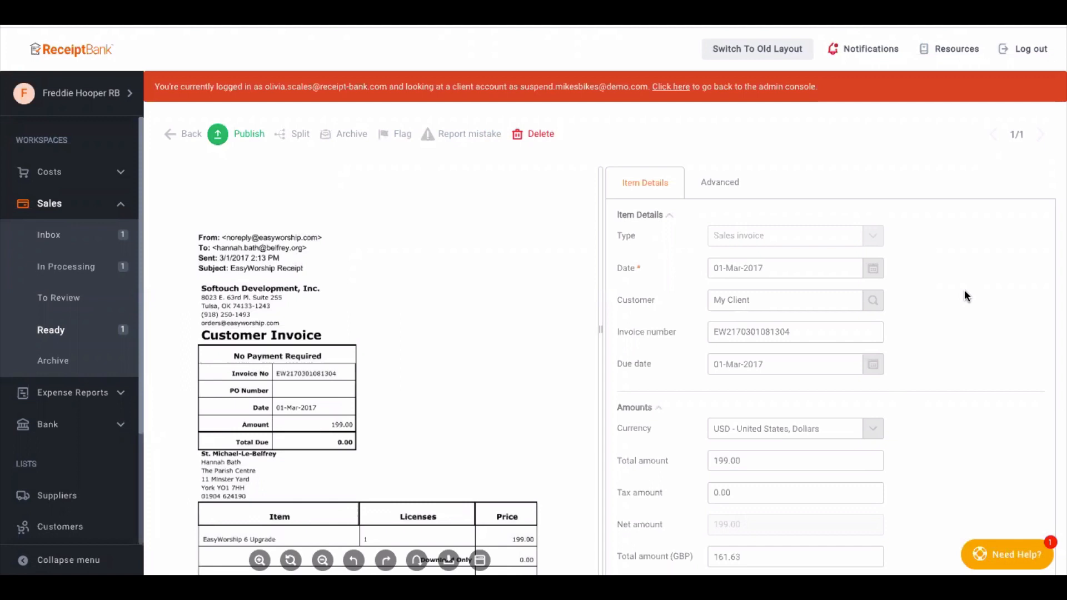
pyautogui.click(834, 299)
pyautogui.write('clien')
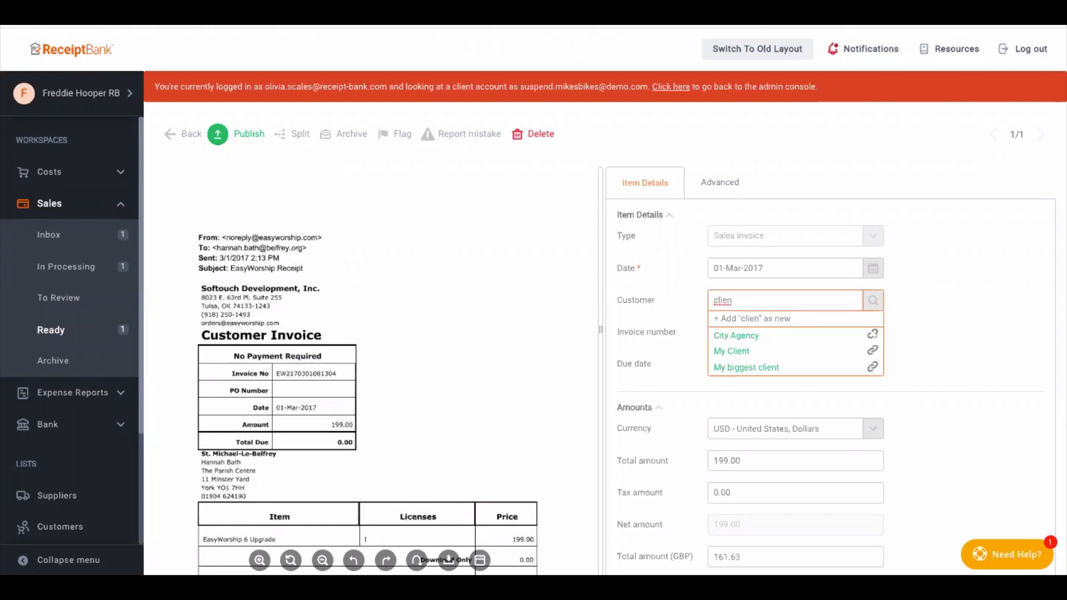
pyautogui.click(737, 352)
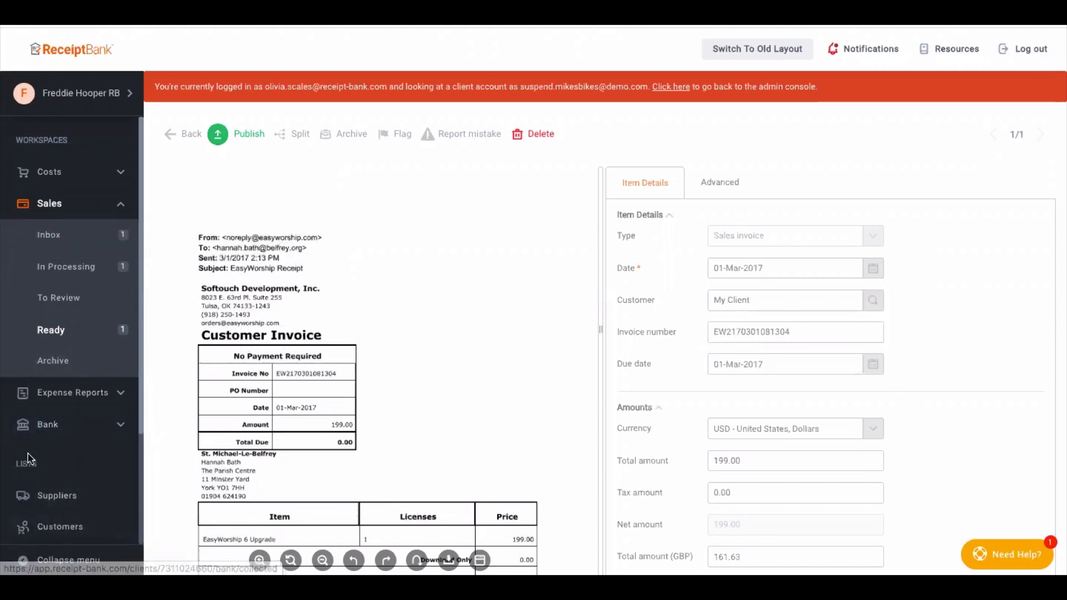
# - Expand the Lists section of the navigation to show all available lists
pyautogui.scroll(-1, 49, 515)
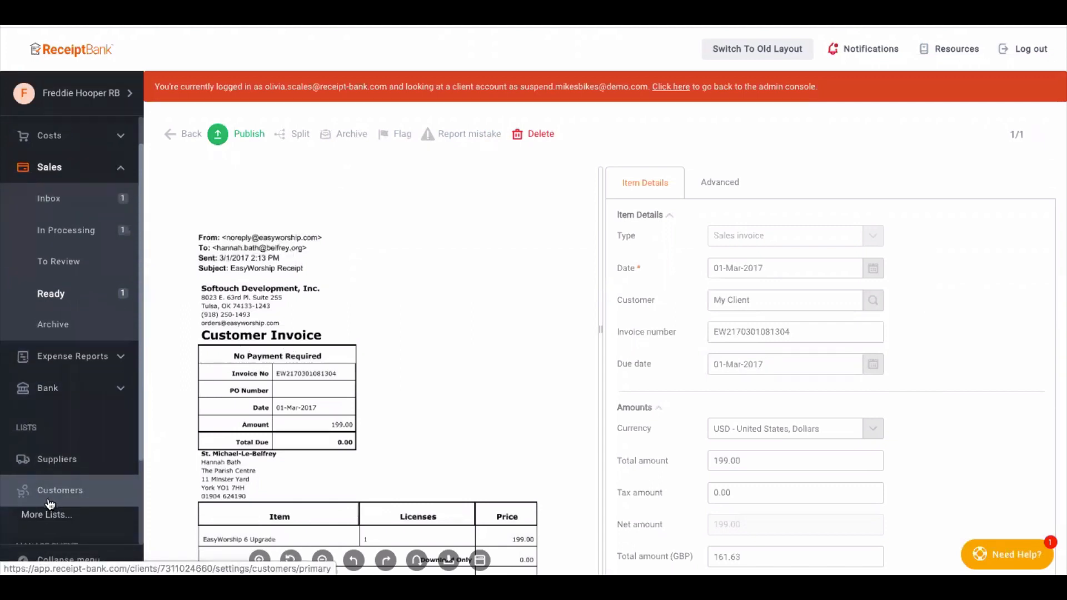
pyautogui.scroll(-2, 1059, 355)
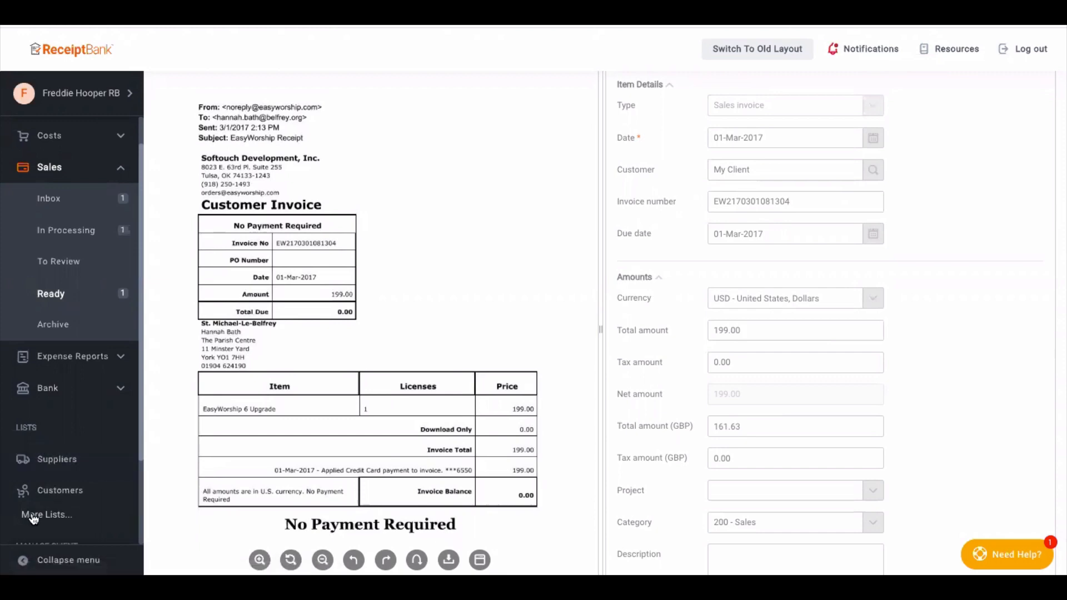
pyautogui.click(34, 516)
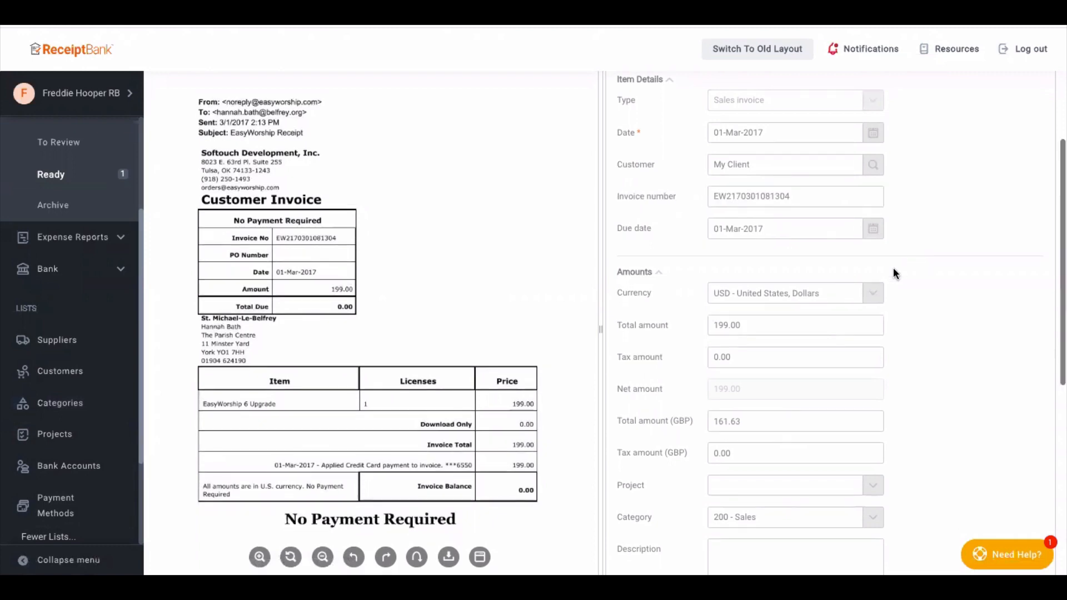
# - Examine the invoice's available category choices and its publishing settings without changing them
pyautogui.scroll(-1, 893, 274)
pyautogui.click(754, 482)
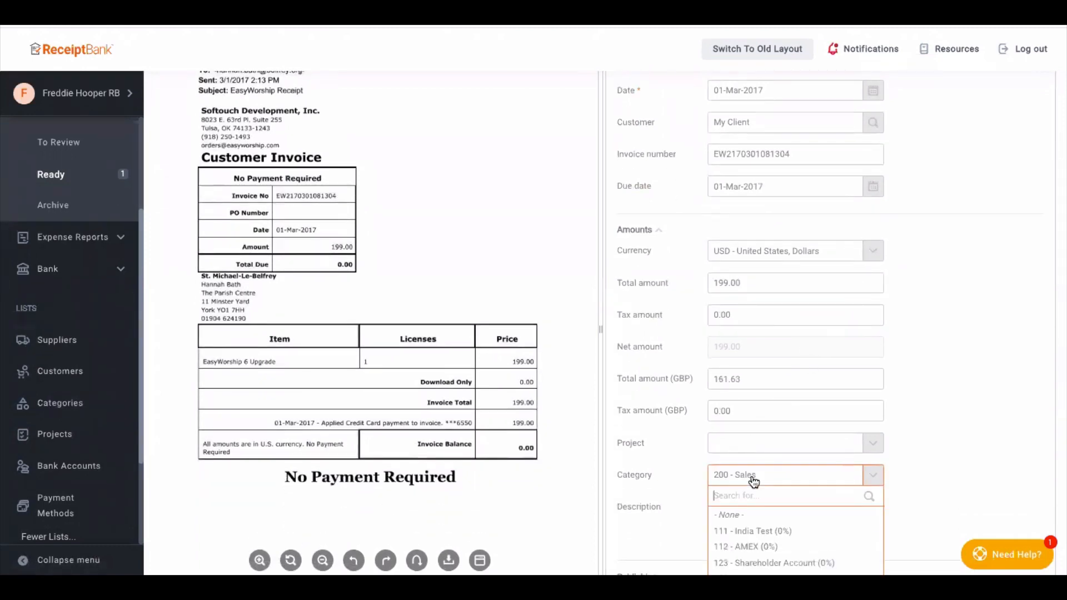
pyautogui.scroll(-2, 760, 515)
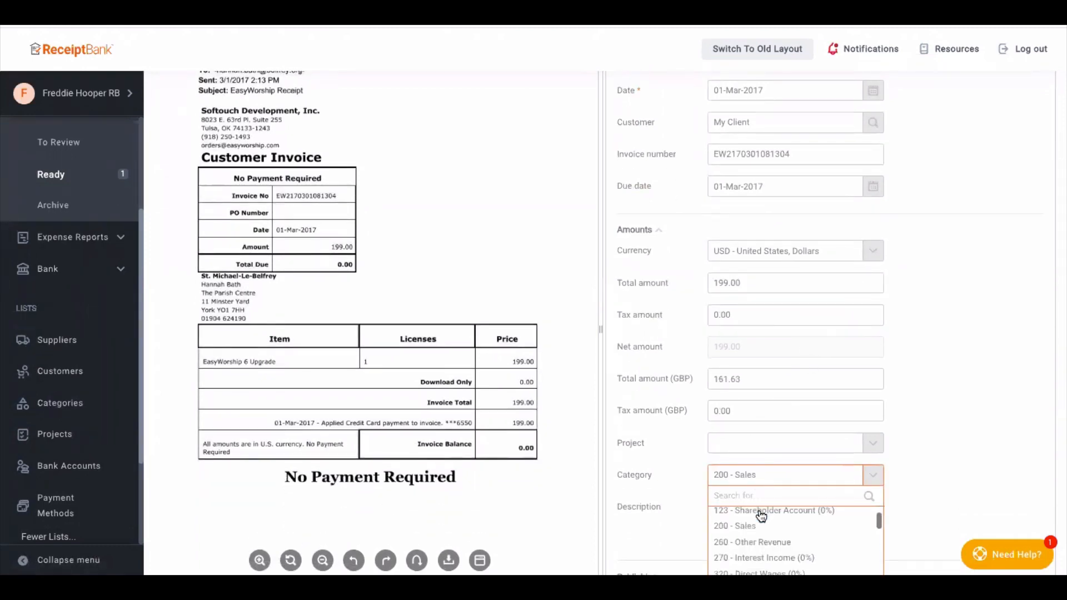
pyautogui.click(969, 402)
pyautogui.scroll(-4, 954, 422)
pyautogui.scroll(-3, 954, 430)
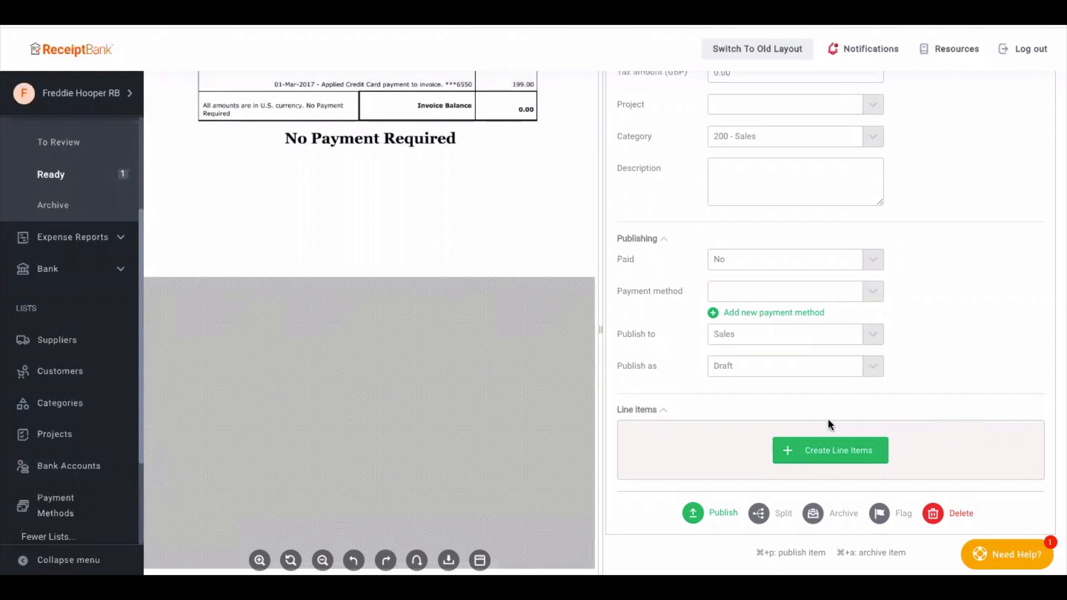
# - Try adding three blank line items to the invoice and remove them again
pyautogui.click(828, 457)
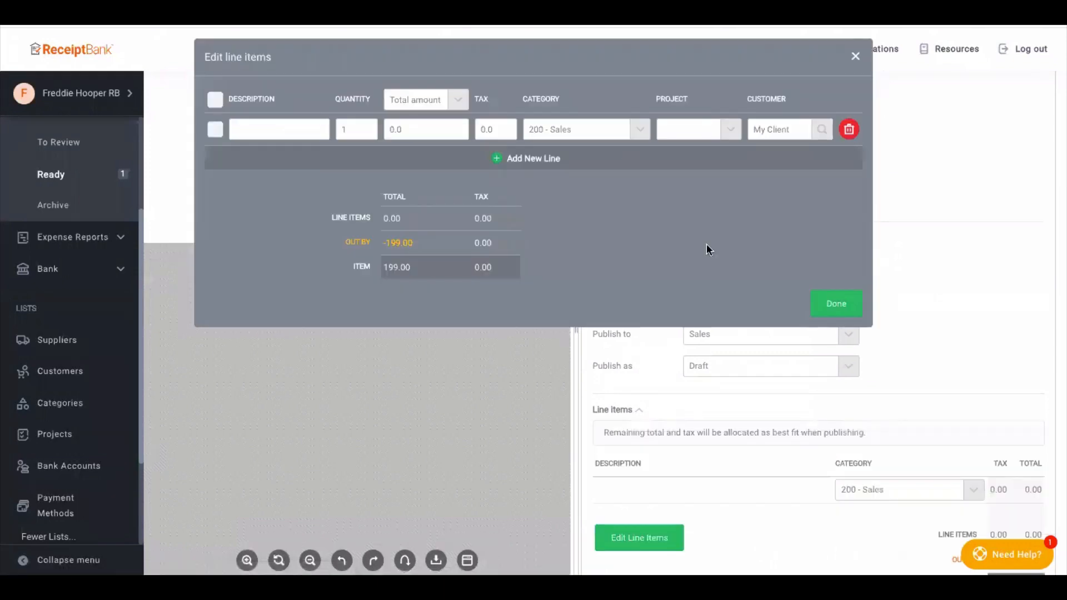
pyautogui.click(528, 162)
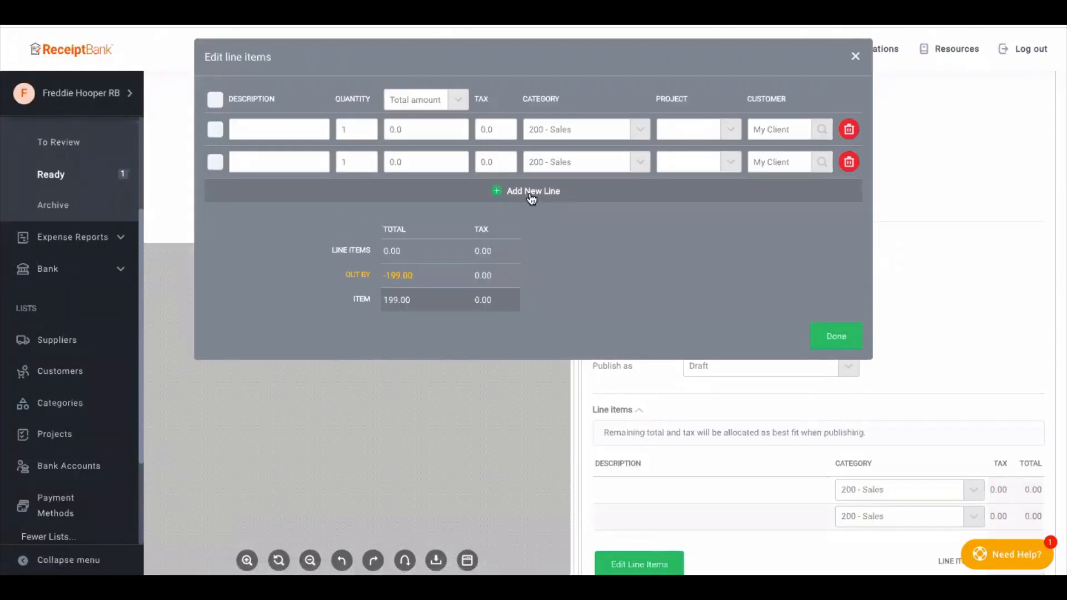
pyautogui.click(531, 195)
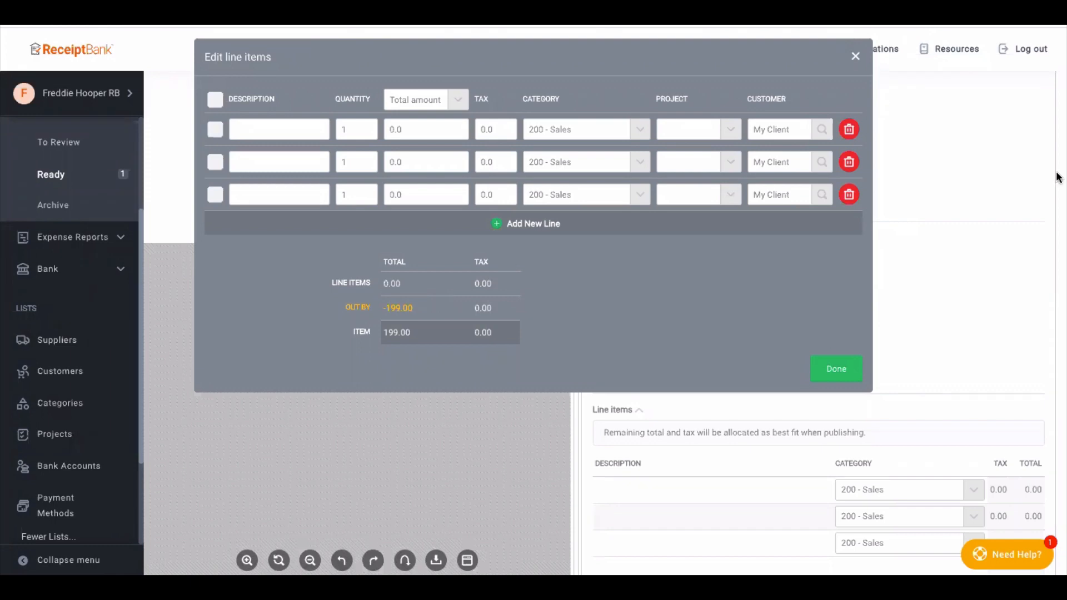
pyautogui.click(849, 194)
pyautogui.click(848, 162)
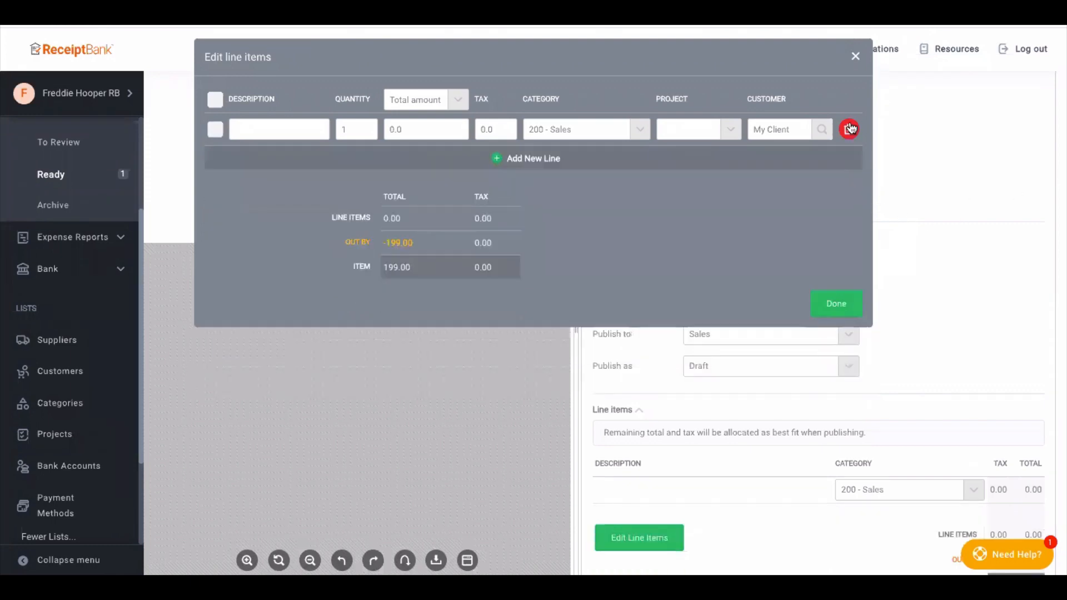
pyautogui.click(856, 57)
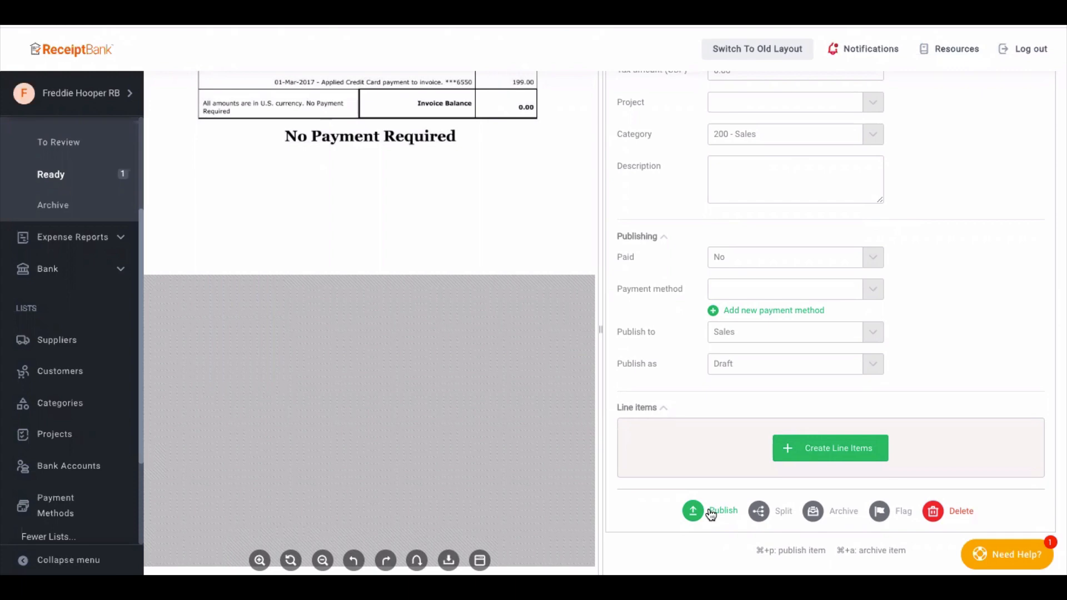
# - Open the client's Xero integration settings to view the default publishing options
pyautogui.scroll(-5, 67, 328)
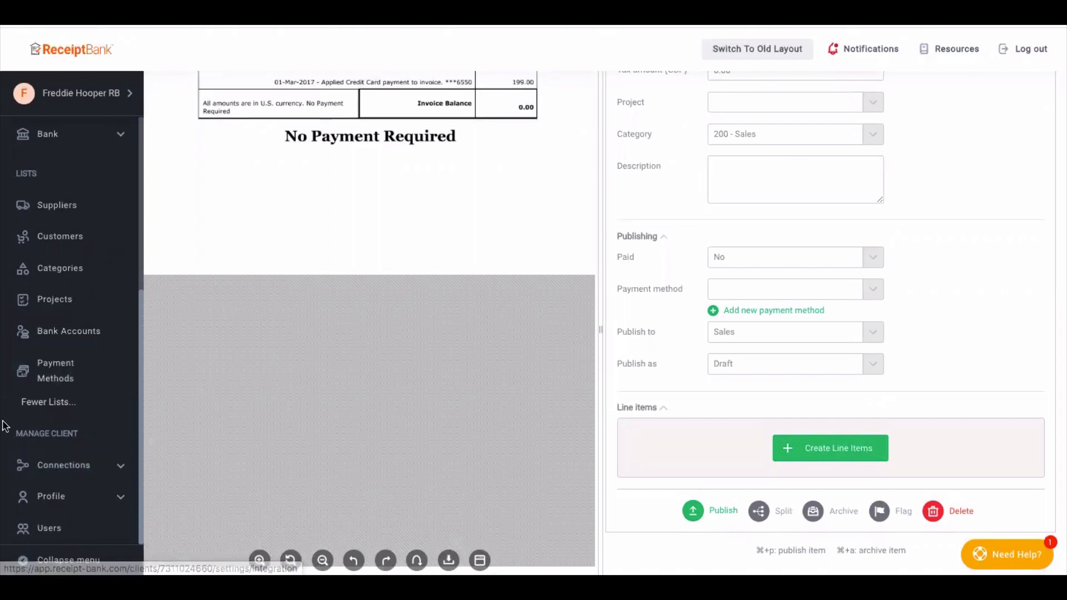
pyautogui.click(78, 469)
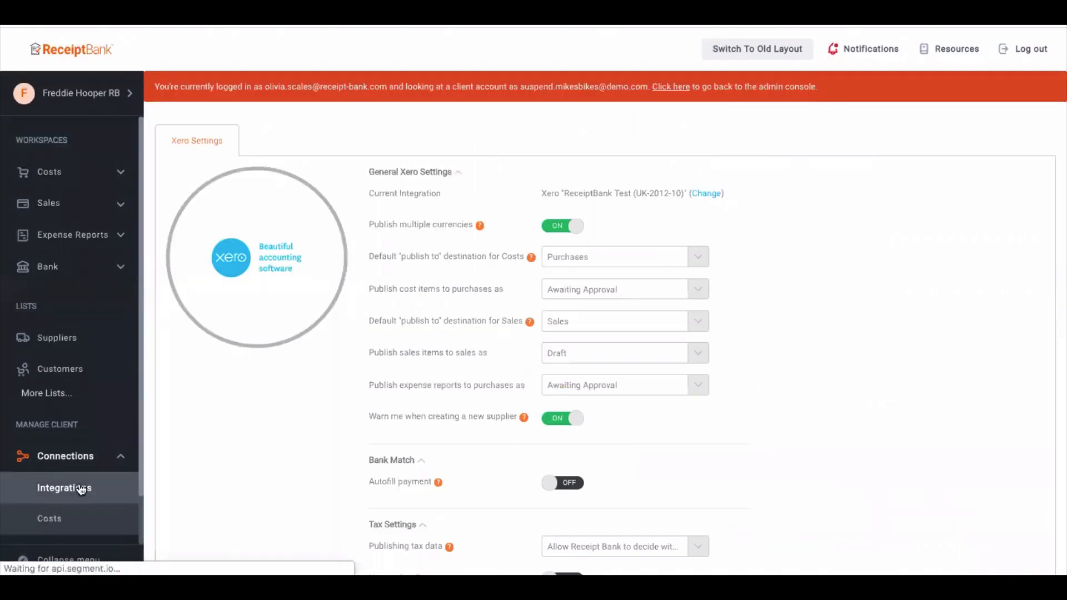